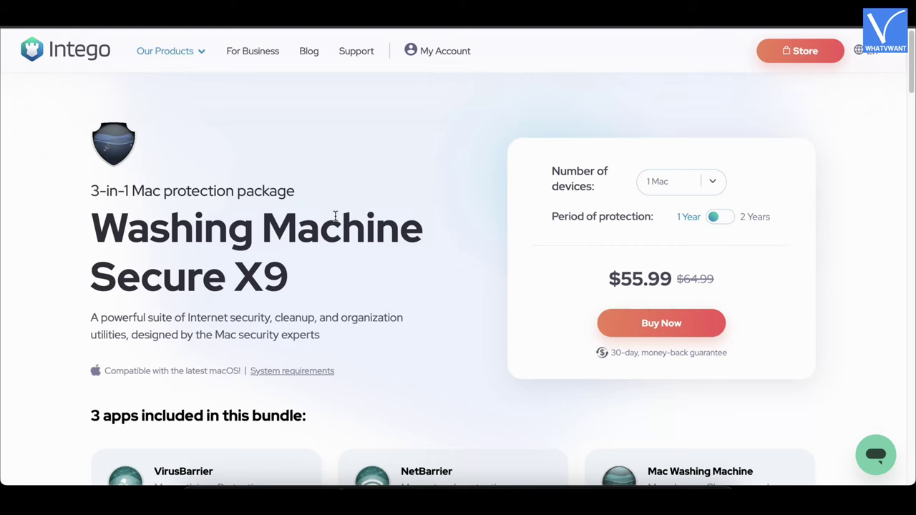
Scroll down the Washing Machine Secure X9 page past NetBarrier to the Mac Washing Machine description.
scroll(335, 216, down, 2)
scroll(335, 216, down, 1)
scroll(335, 218, down, 1)
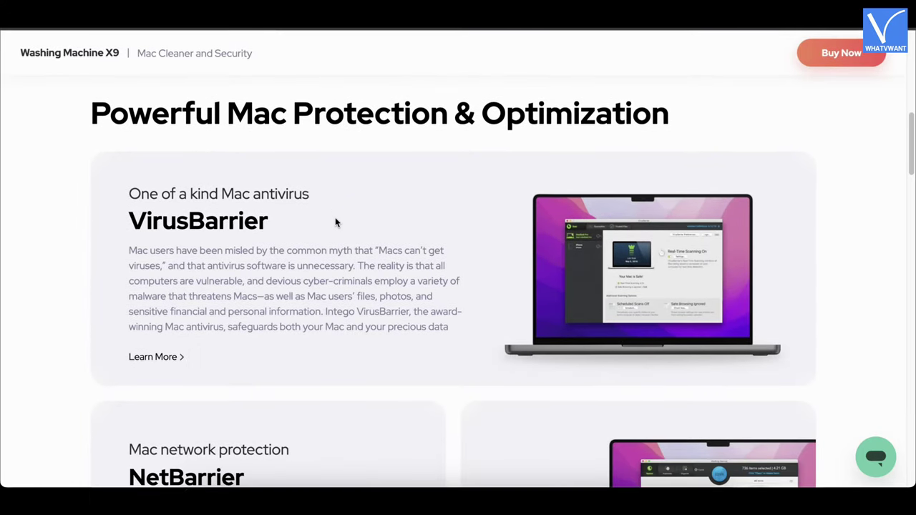
scroll(335, 221, down, 2)
scroll(335, 220, down, 2)
scroll(335, 222, down, 1)
scroll(335, 222, down, 1)
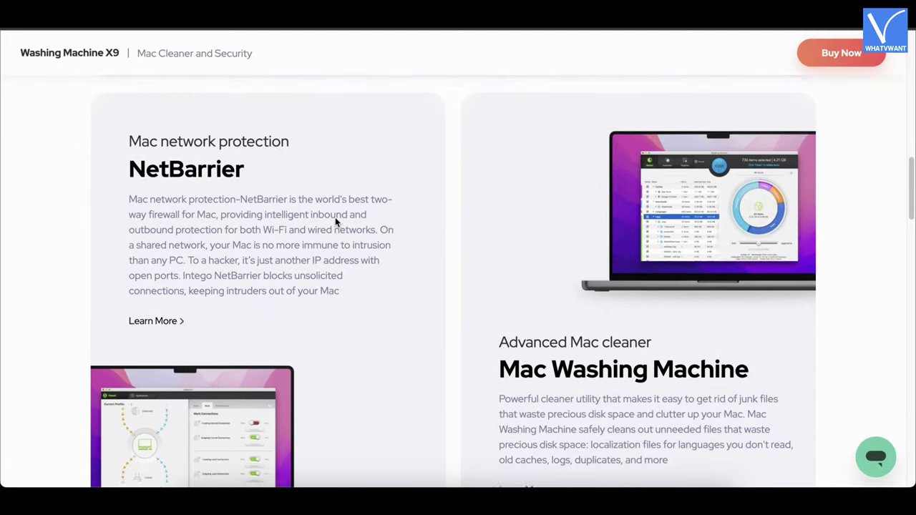
scroll(335, 218, down, 1)
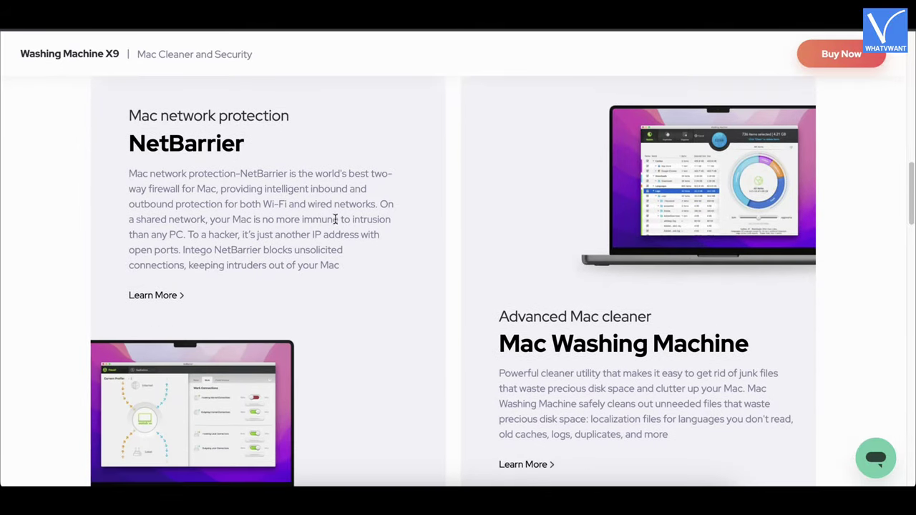
scroll(335, 219, down, 3)
scroll(335, 223, down, 1)
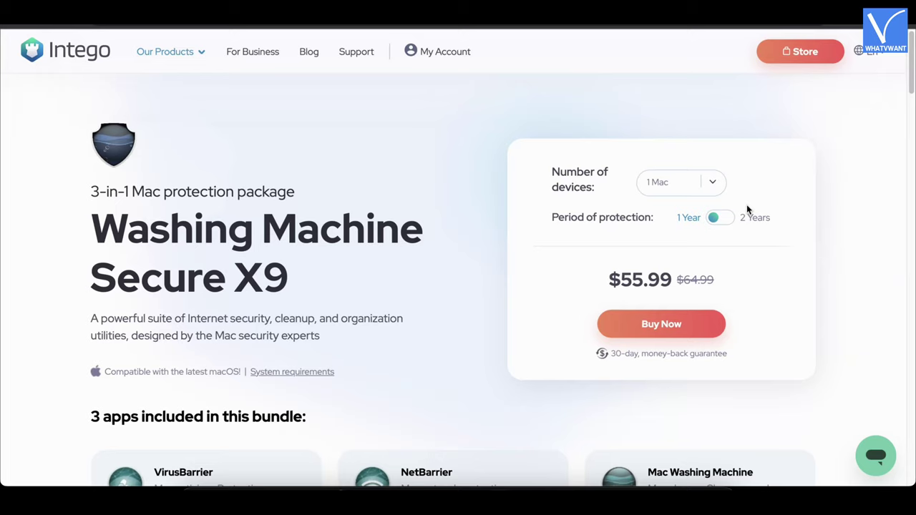
Price the Washing Machine Secure X9 bundle for 3 Macs on the 2-year plan ($209.99).
click(715, 189)
click(677, 232)
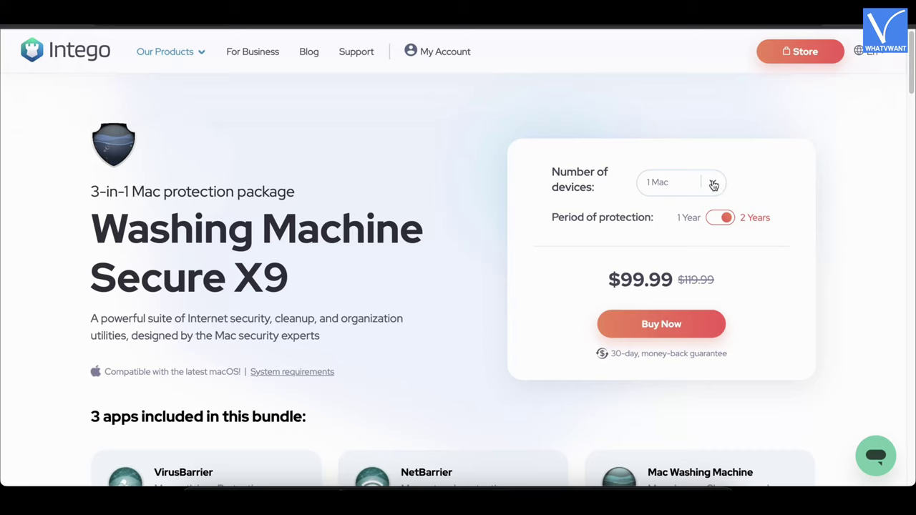
click(714, 184)
click(701, 227)
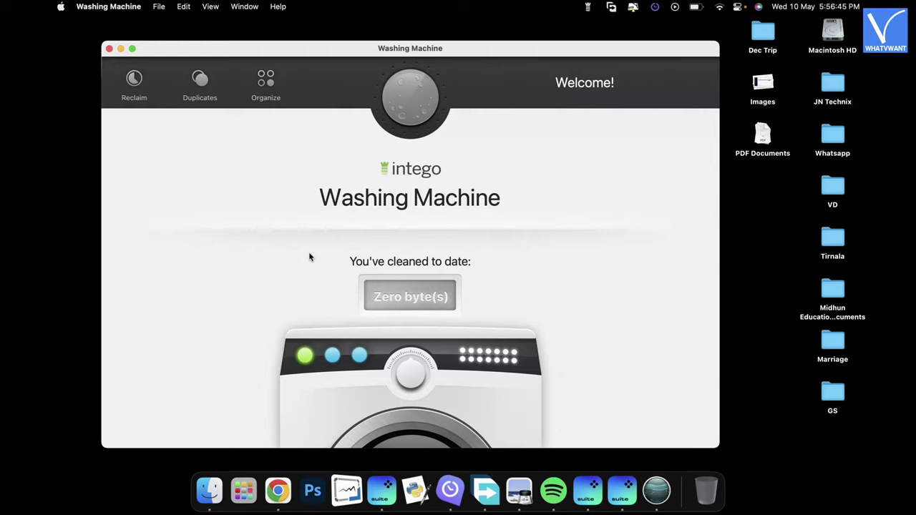
Start a Disk Space Reclaim cycle and scan only the Trash category.
click(134, 82)
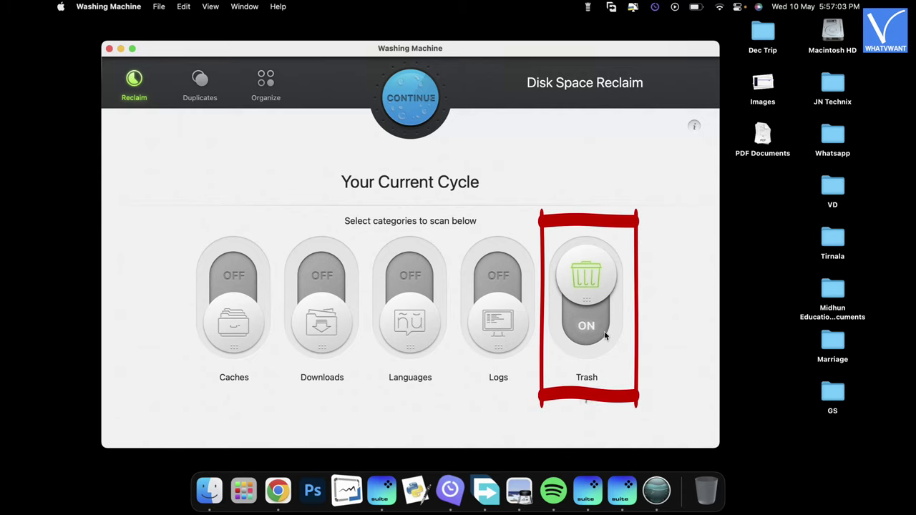
click(428, 103)
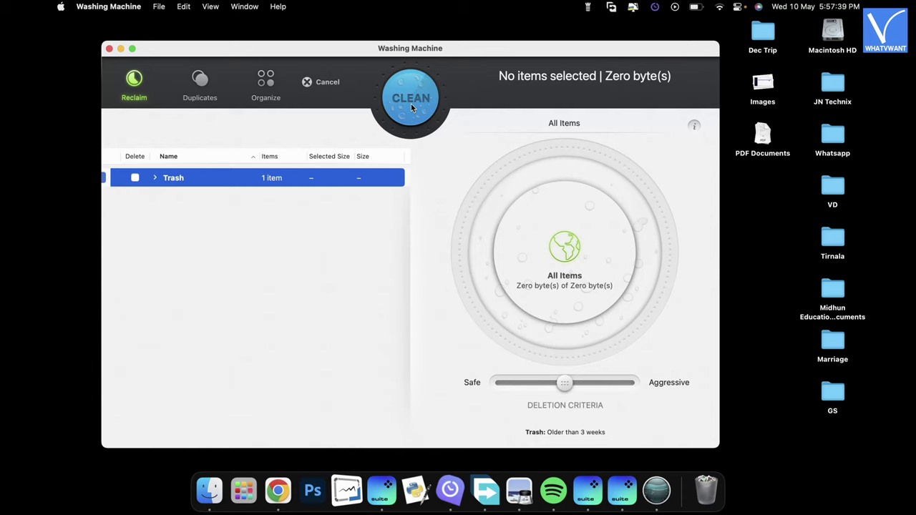
Mark the Trash item for deletion, loosen criteria toward Aggressive (older than a week), and start cleaning.
click(135, 178)
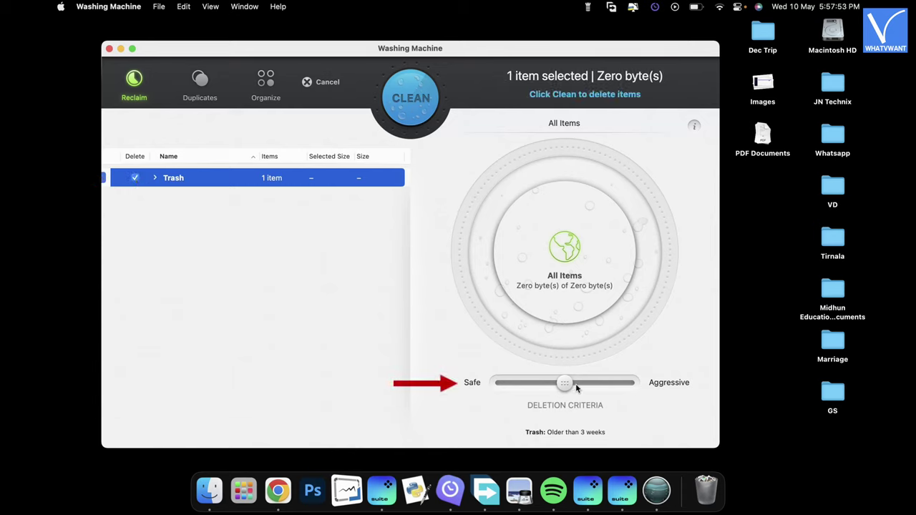
mouse_move(564, 383)
mouse_down()
mouse_move(621, 383)
mouse_move(501, 391)
mouse_move(604, 399)
mouse_move(628, 384)
mouse_up()
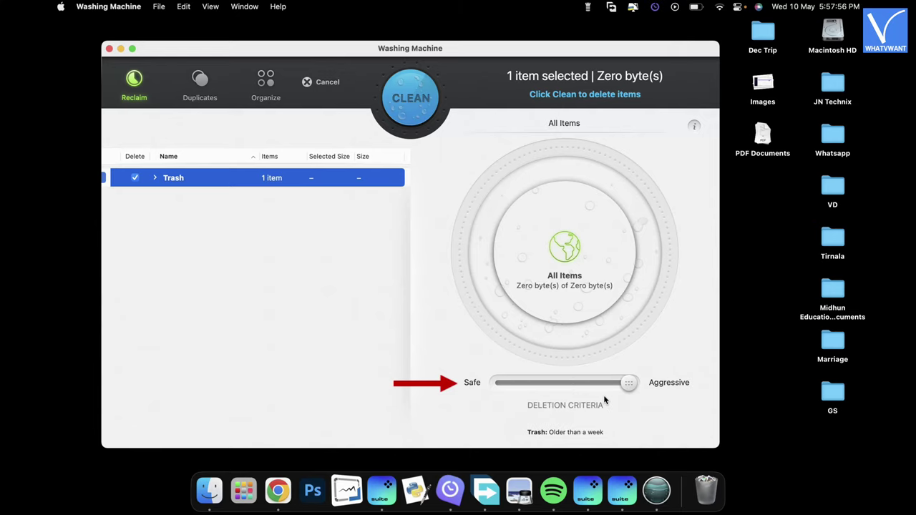
click(410, 100)
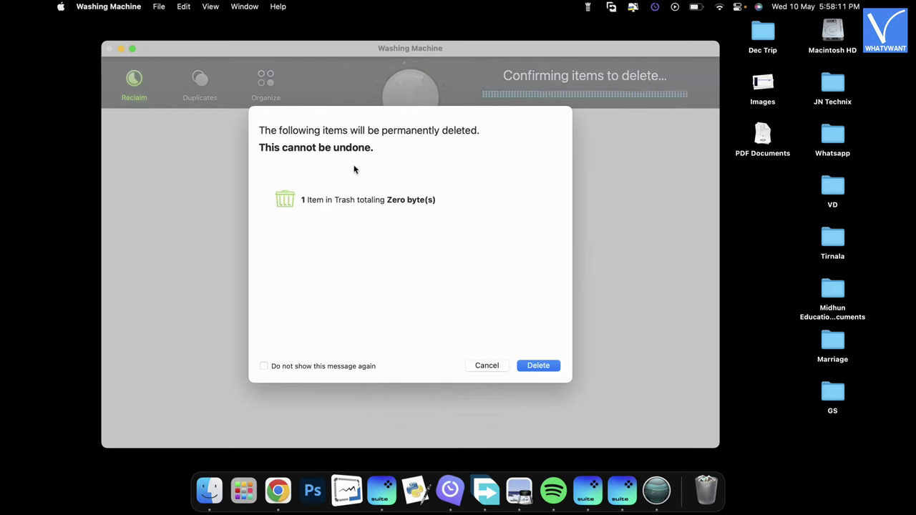
Confirm permanently deleting the Trash items.
click(543, 368)
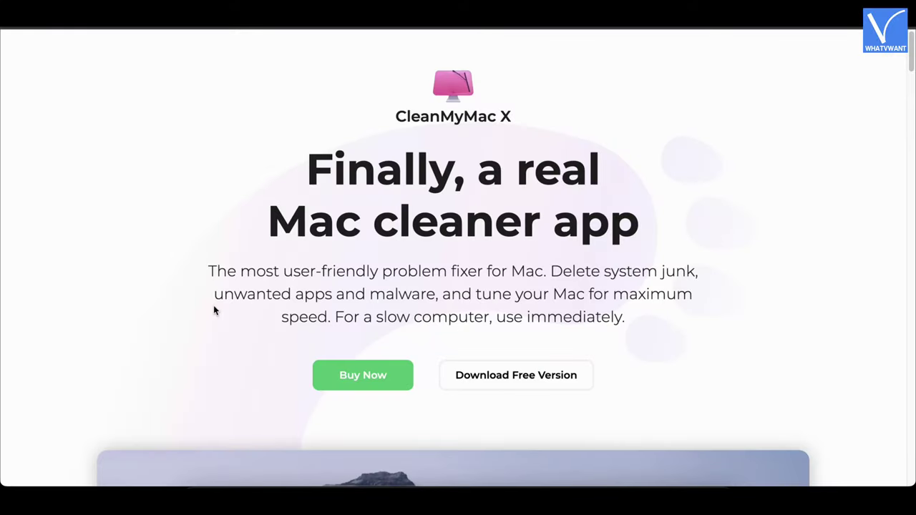
Scroll the CleanMyMac X homepage down to the Manage apps and extensions section.
scroll(213, 309, down, 1)
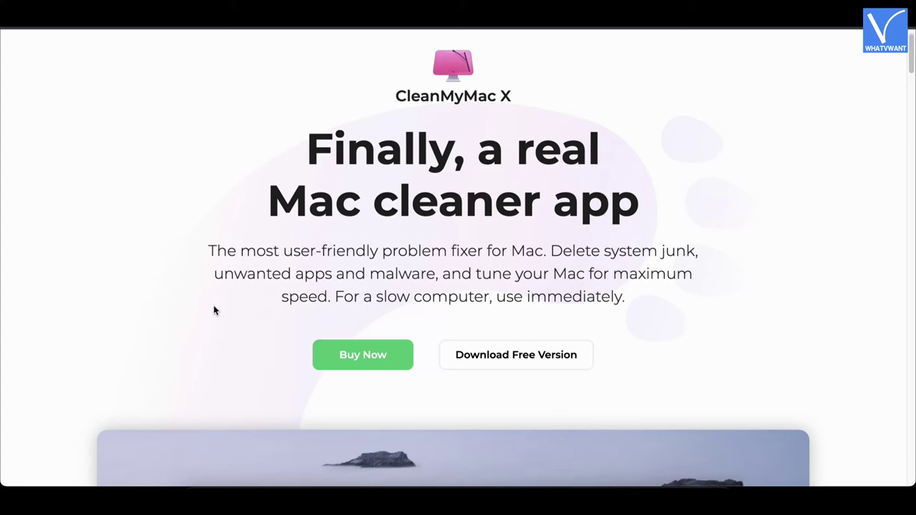
scroll(213, 309, down, 3)
scroll(213, 310, down, 4)
scroll(213, 308, down, 2)
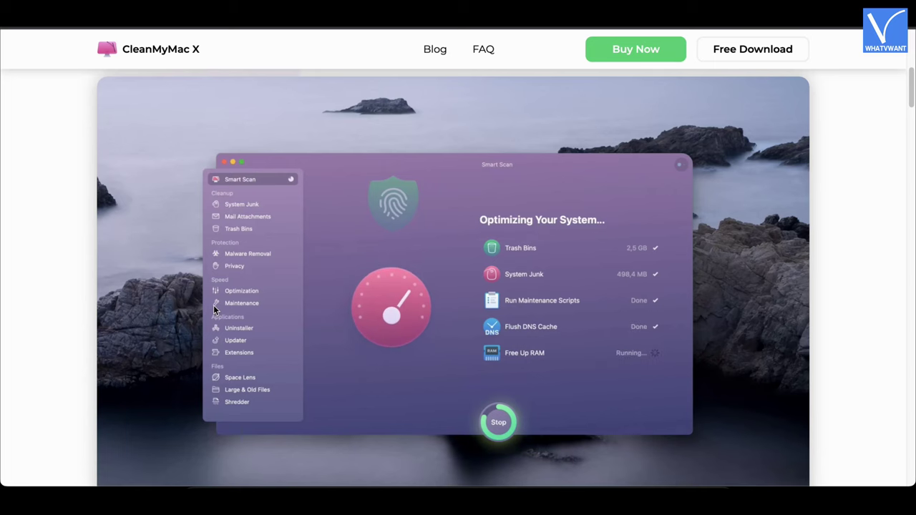
scroll(214, 309, down, 2)
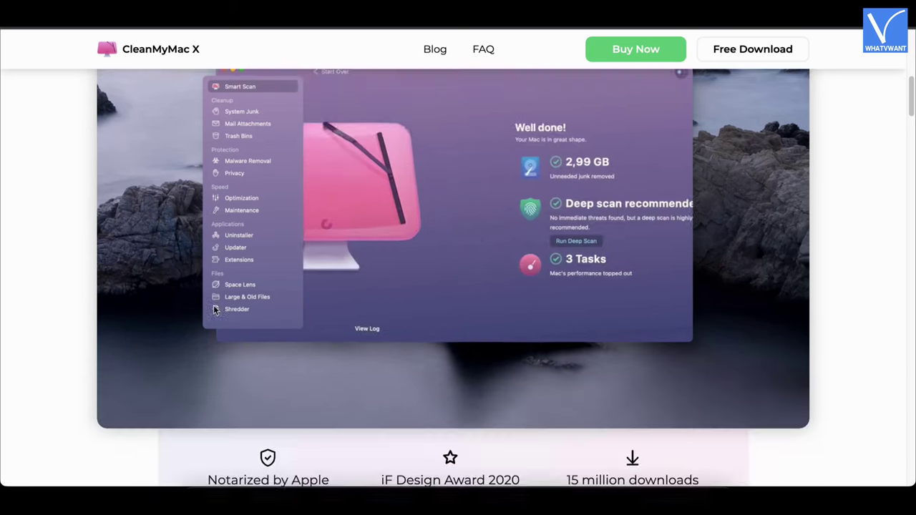
scroll(213, 310, down, 3)
scroll(213, 308, down, 3)
scroll(213, 306, down, 4)
scroll(213, 307, down, 2)
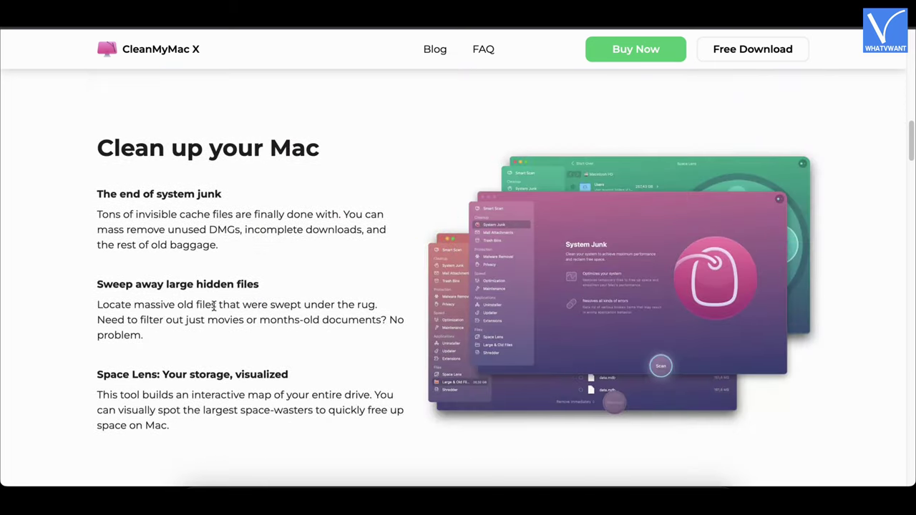
scroll(213, 304, down, 7)
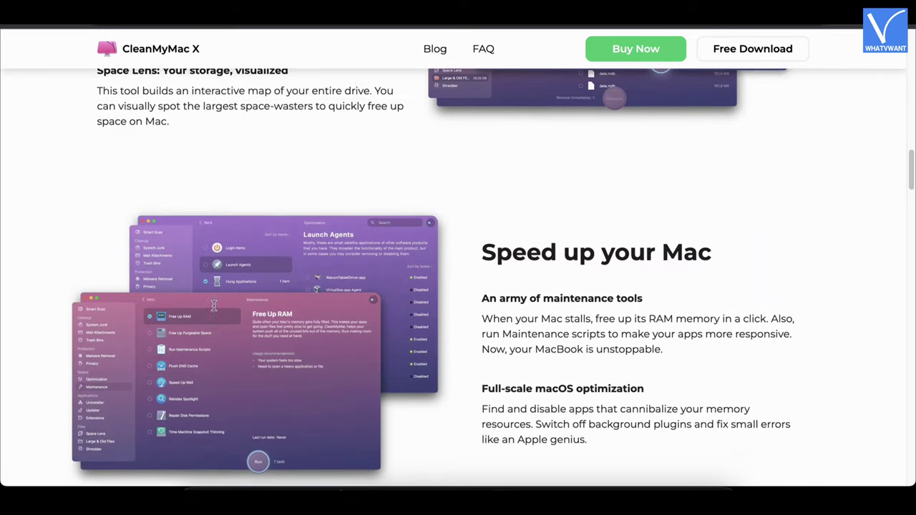
scroll(213, 308, down, 1)
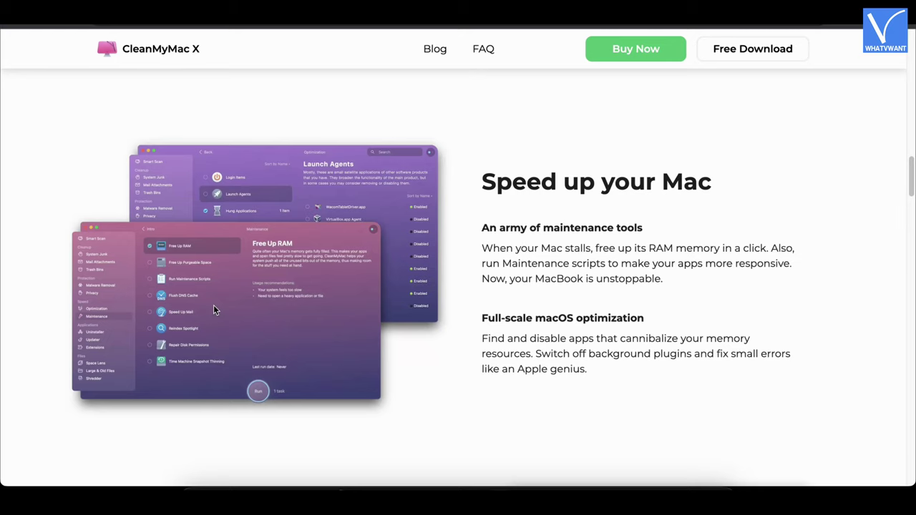
scroll(213, 307, down, 4)
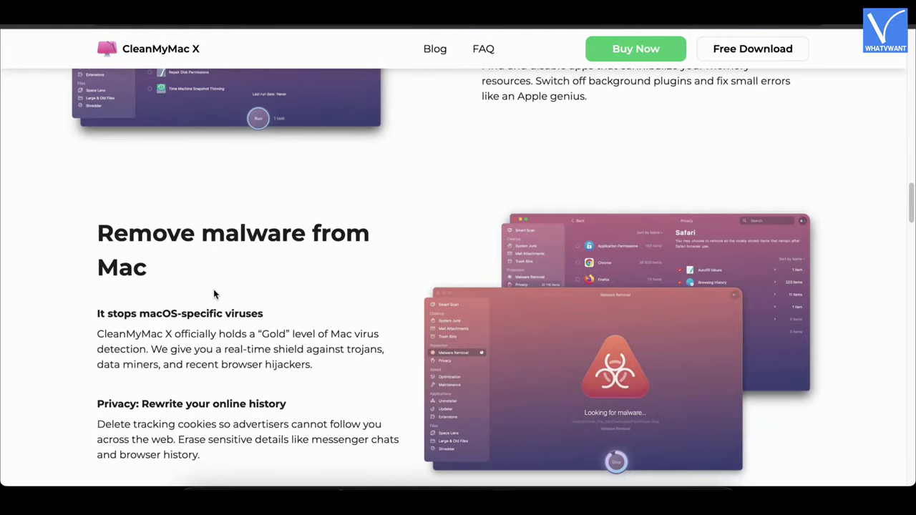
scroll(214, 293, down, 1)
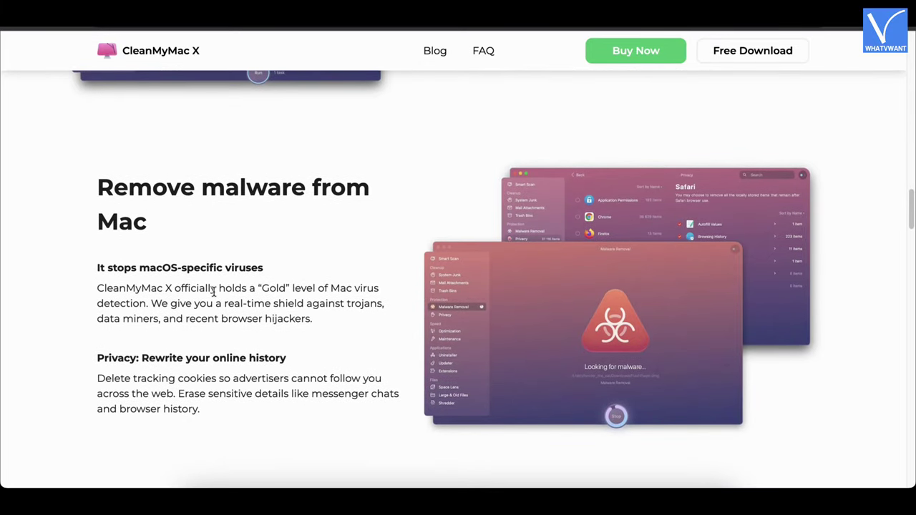
scroll(213, 290, down, 3)
scroll(213, 290, down, 3)
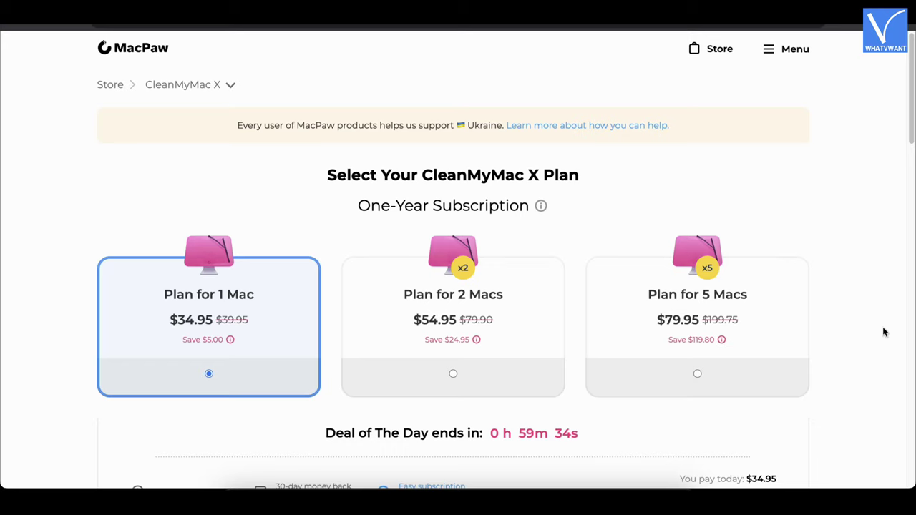
Scroll the MacPaw Store plans page down to the One-Time Purchase prices.
scroll(883, 326, down, 3)
scroll(883, 330, down, 5)
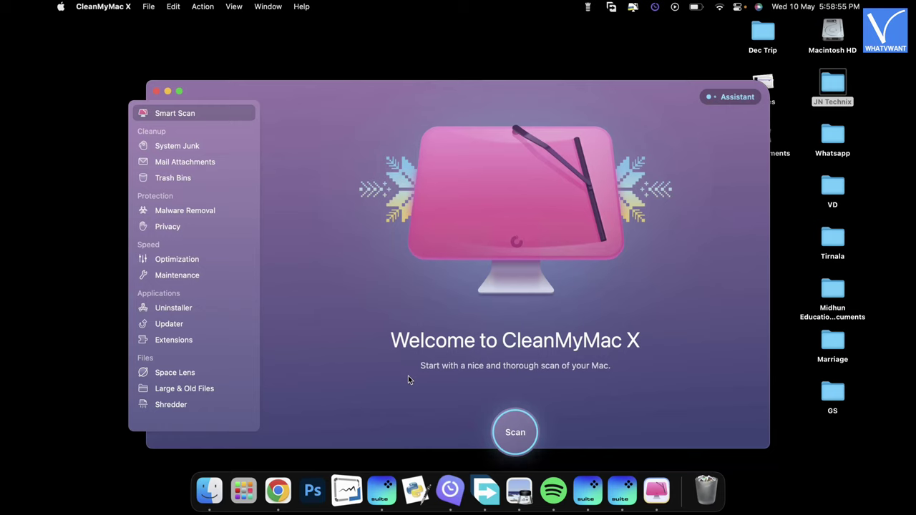
Open the Trash Bins cleaner and scan the Trash bins for deletable items.
click(181, 178)
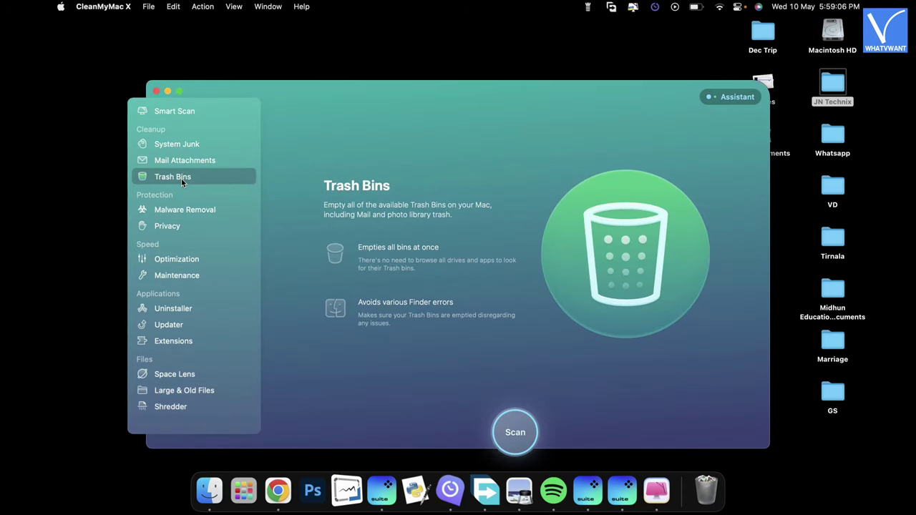
click(515, 433)
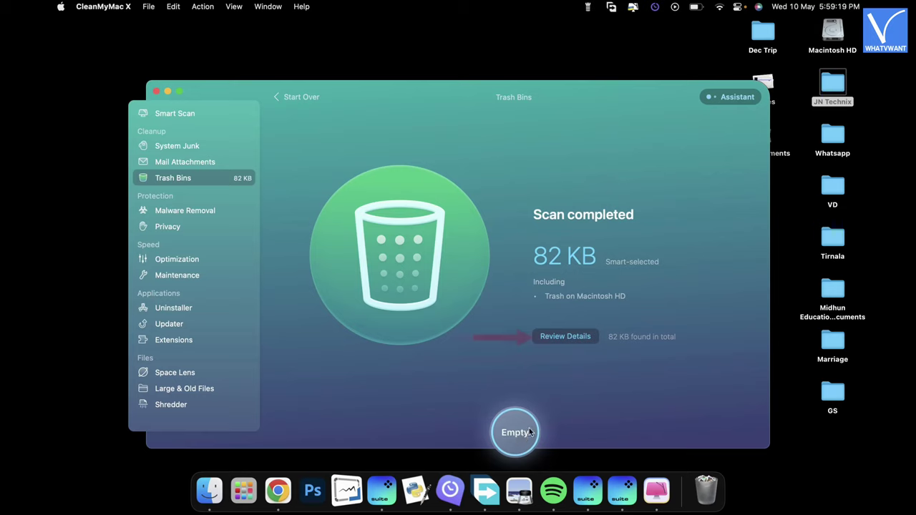
Review the 82 KB Macintosh HD Trash contents and empty it.
click(565, 336)
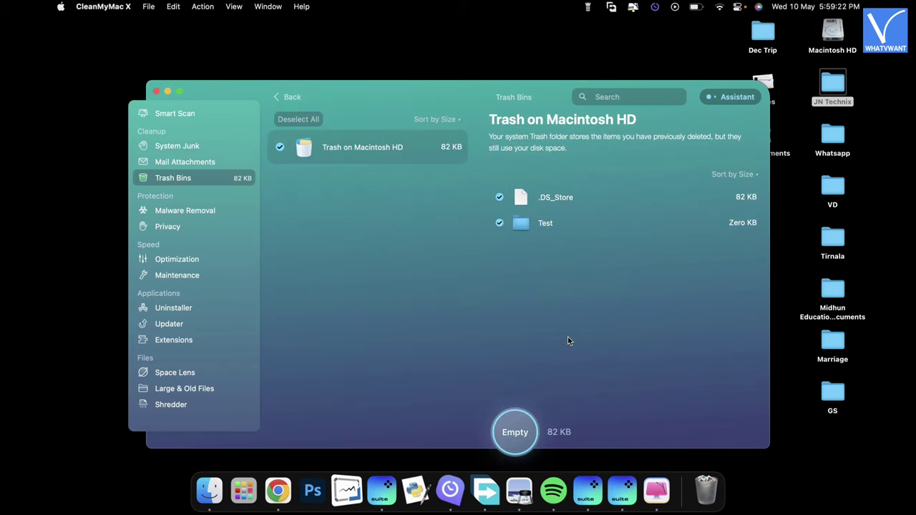
click(522, 441)
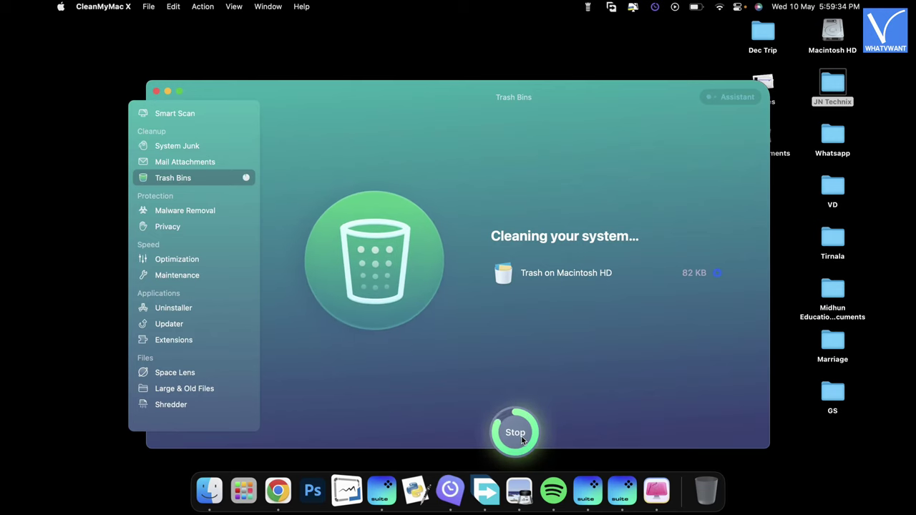